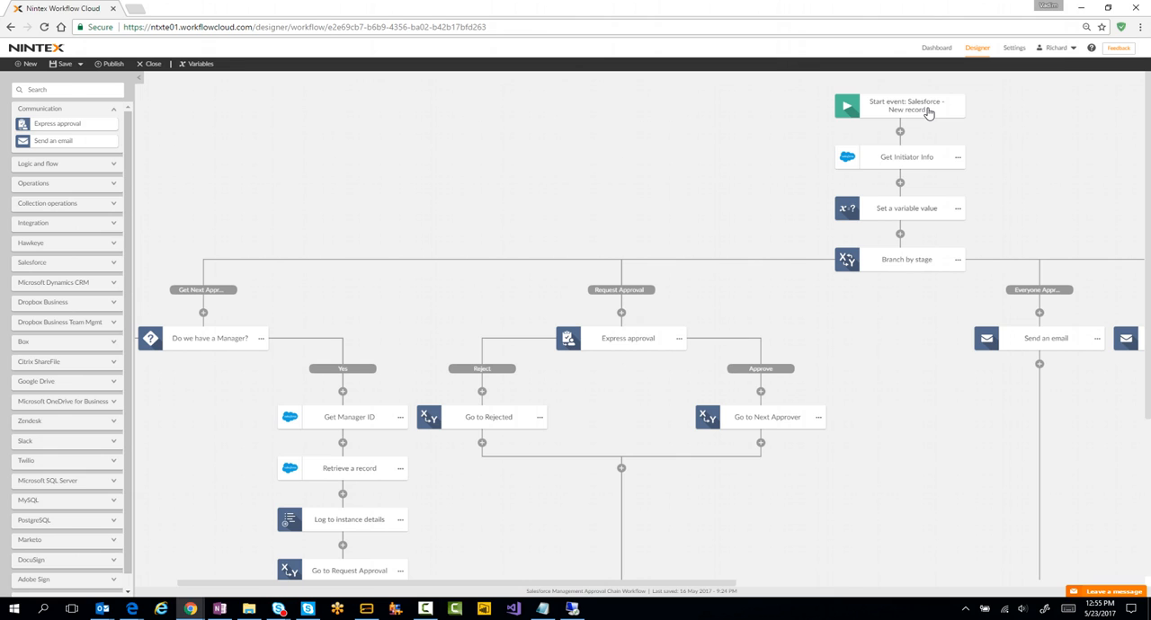
Step: Review the Salesforce start event configuration and the Get Initiator Info action's record retrieval settings
{"action": "left_click", "coordinate": [929, 111]}
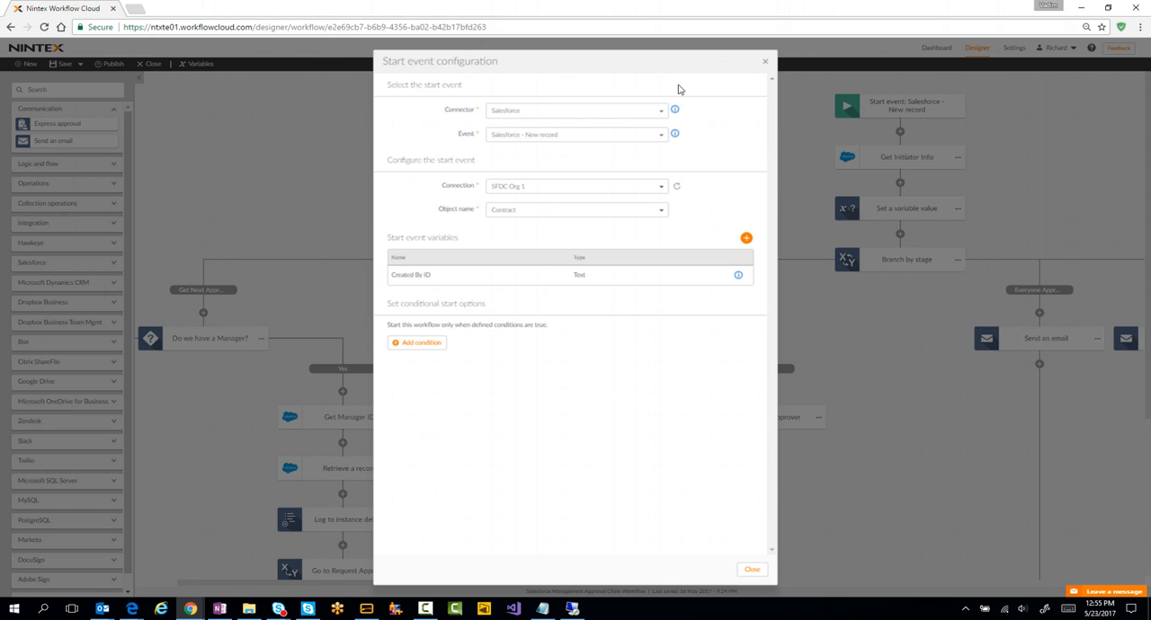
{"action": "left_click", "coordinate": [765, 61]}
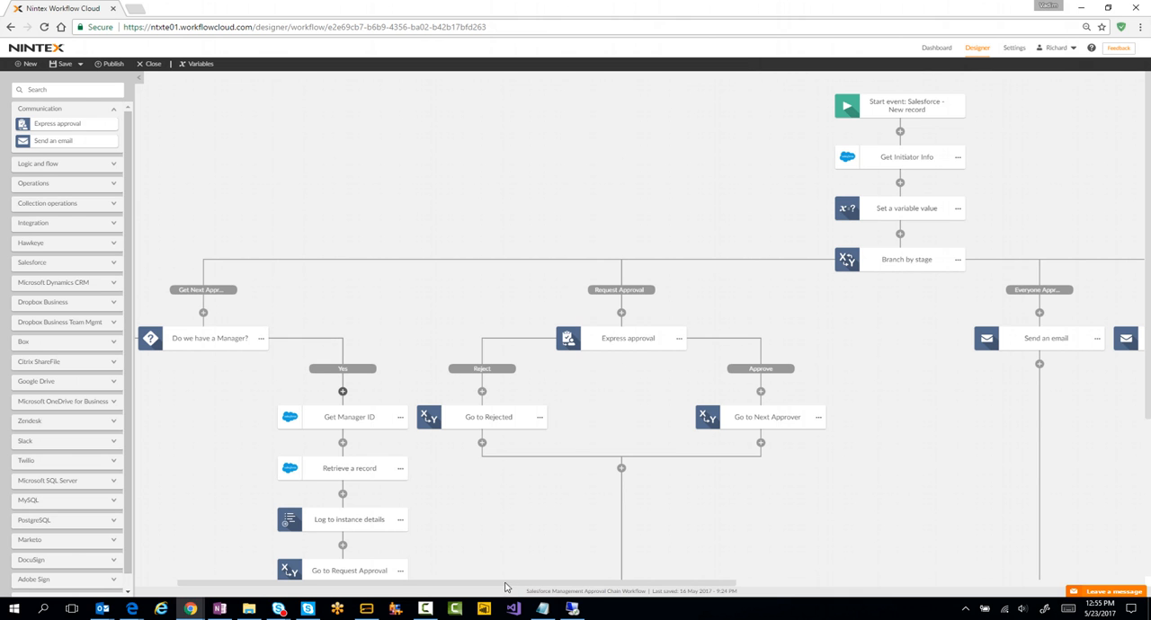
{"action": "left_click", "coordinate": [898, 162]}
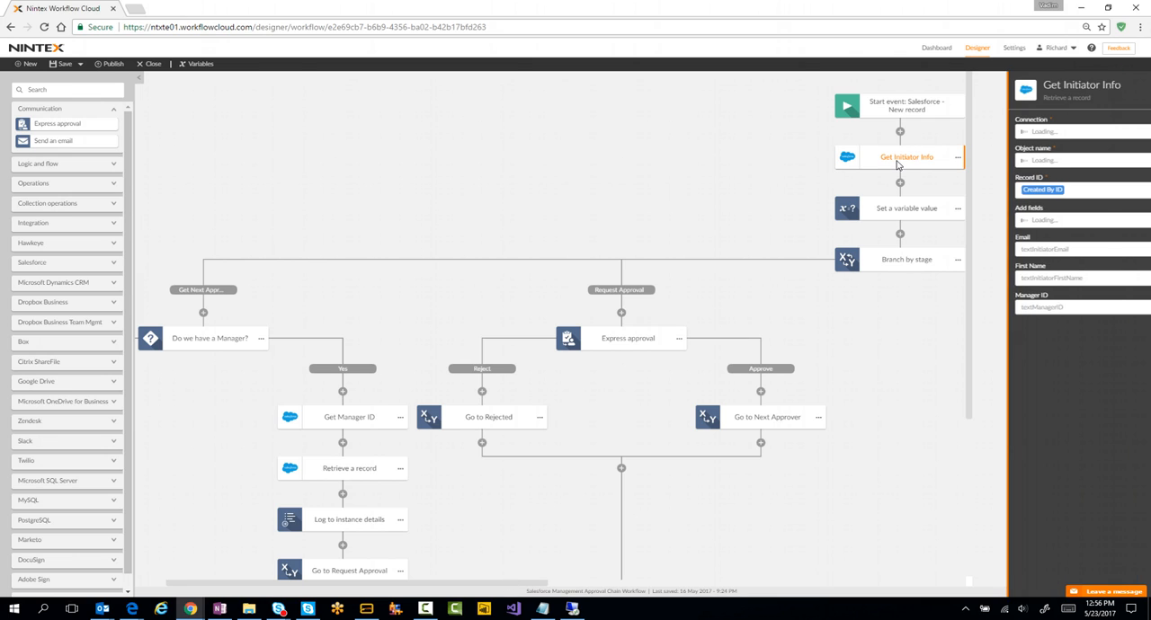
{"action": "left_click_drag", "start_coordinate": [1057, 102], "coordinate": [1014, 99]}
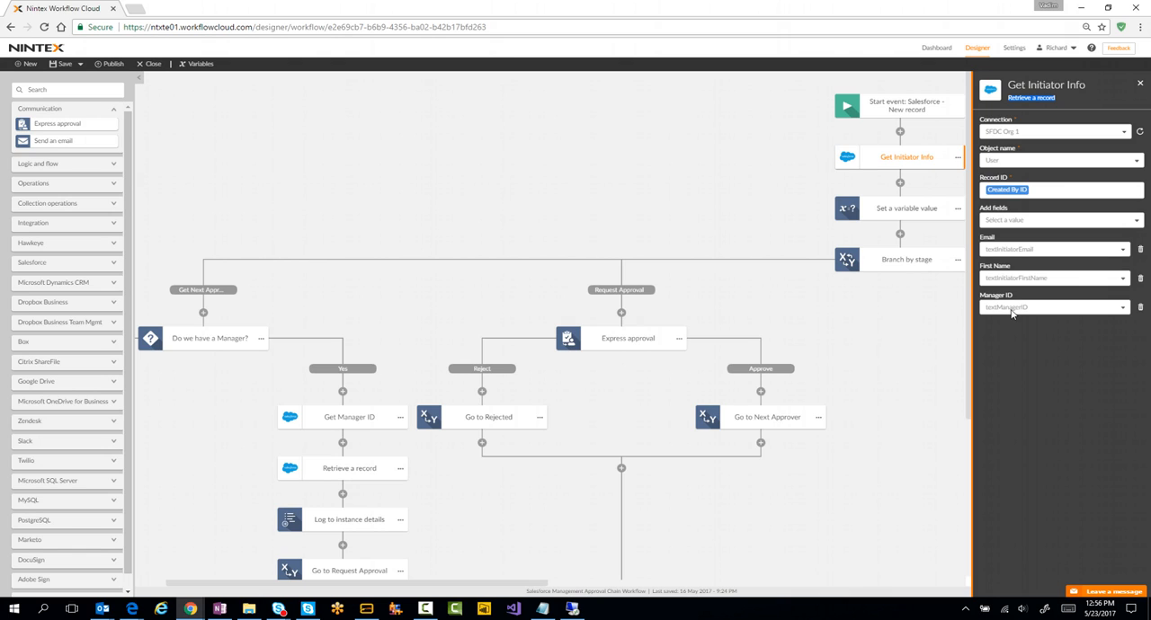
Step: Review the Set a variable value action and the stages listed in the Branch by stage action
{"action": "left_click", "coordinate": [919, 213]}
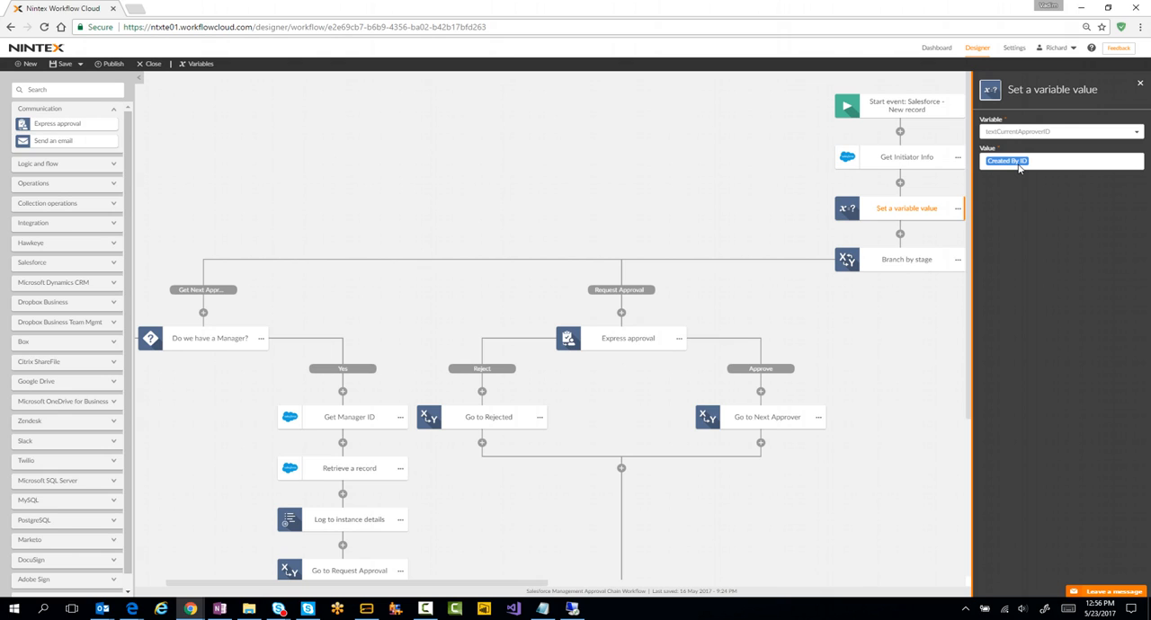
{"action": "left_click", "coordinate": [901, 267]}
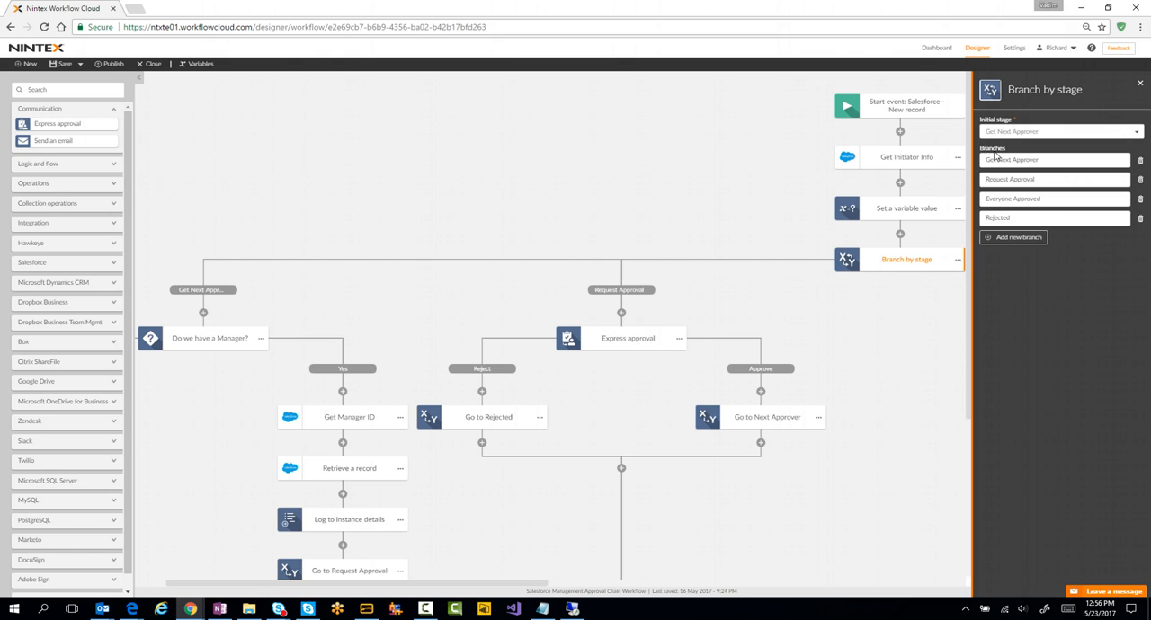
{"action": "double_click", "coordinate": [1015, 219]}
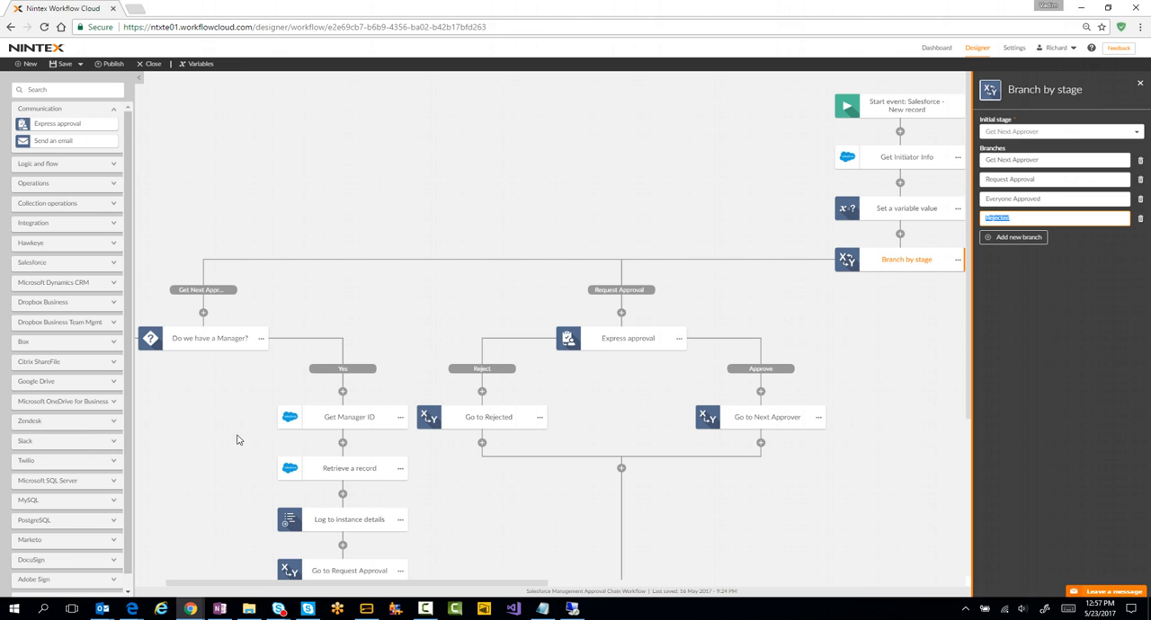
Step: Examine the manager condition, Get Manager ID and Retrieve a record actions in the Get Next Approver branch
{"action": "left_click_drag", "start_coordinate": [308, 589], "coordinate": [256, 589]}
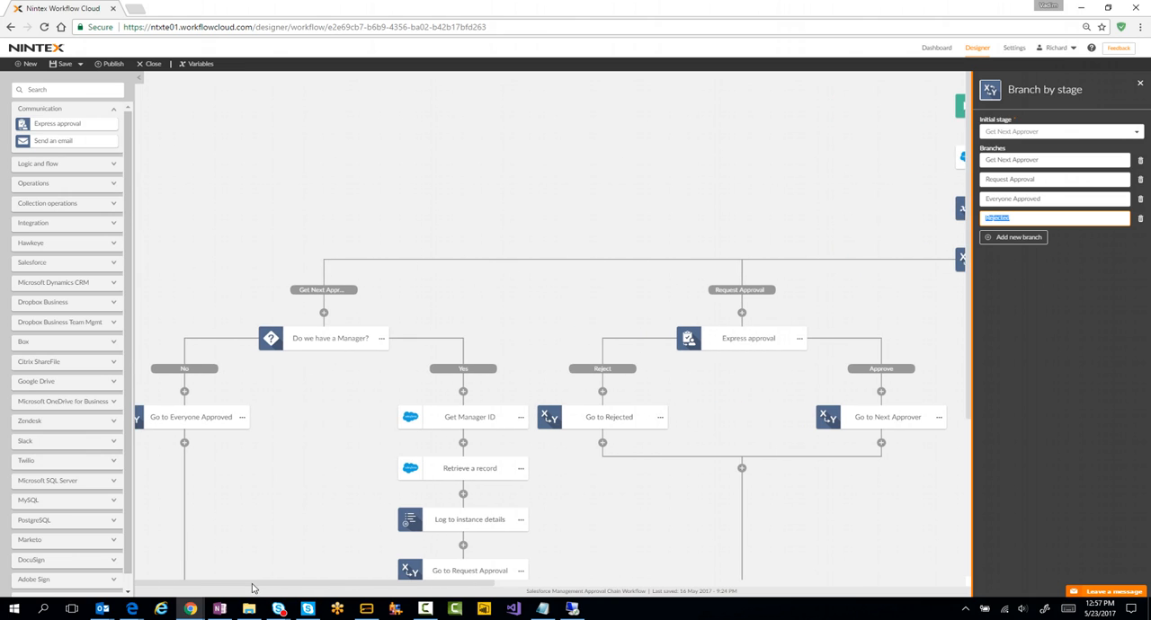
{"action": "left_click", "coordinate": [313, 341]}
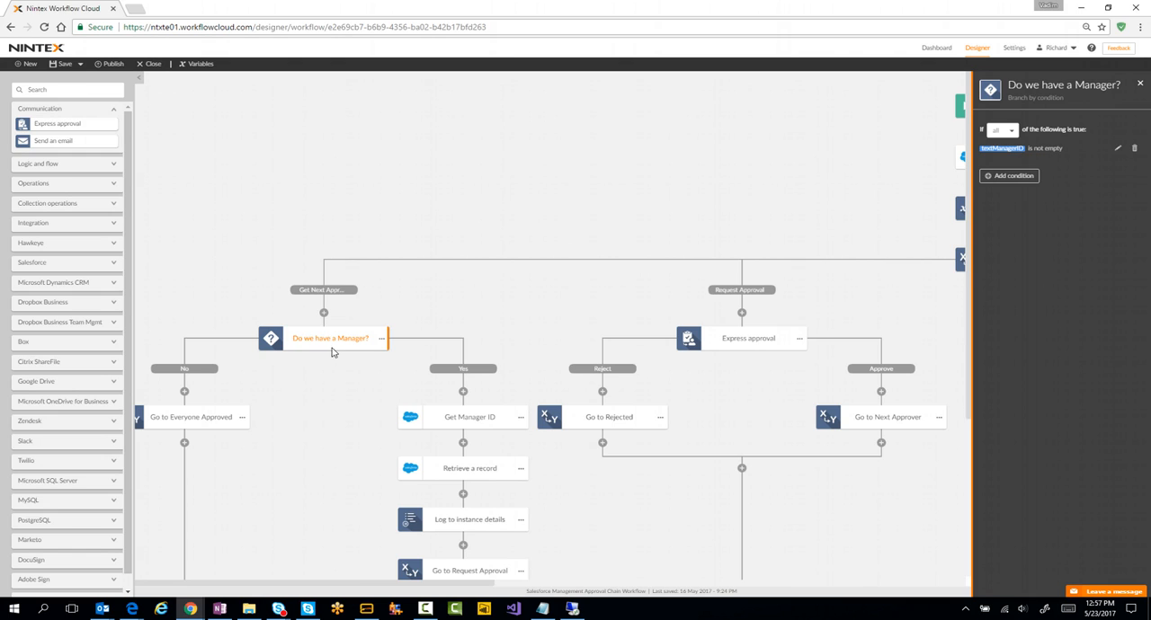
{"action": "scroll", "coordinate": [364, 340], "scroll_direction": "down", "scroll_amount": 2}
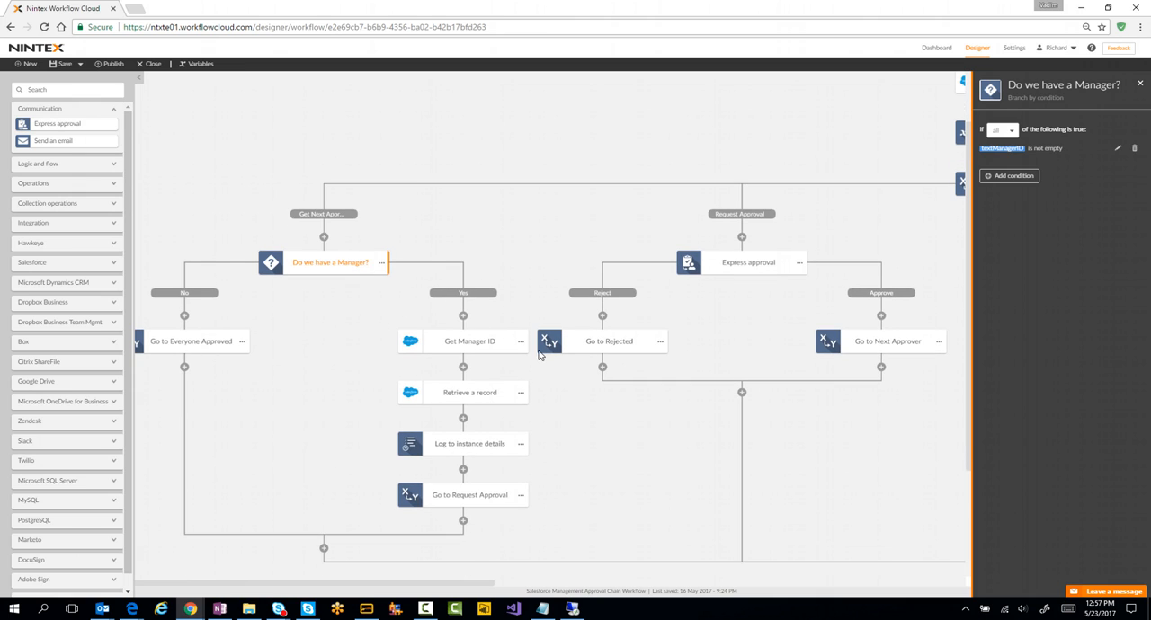
{"action": "left_click", "coordinate": [464, 344]}
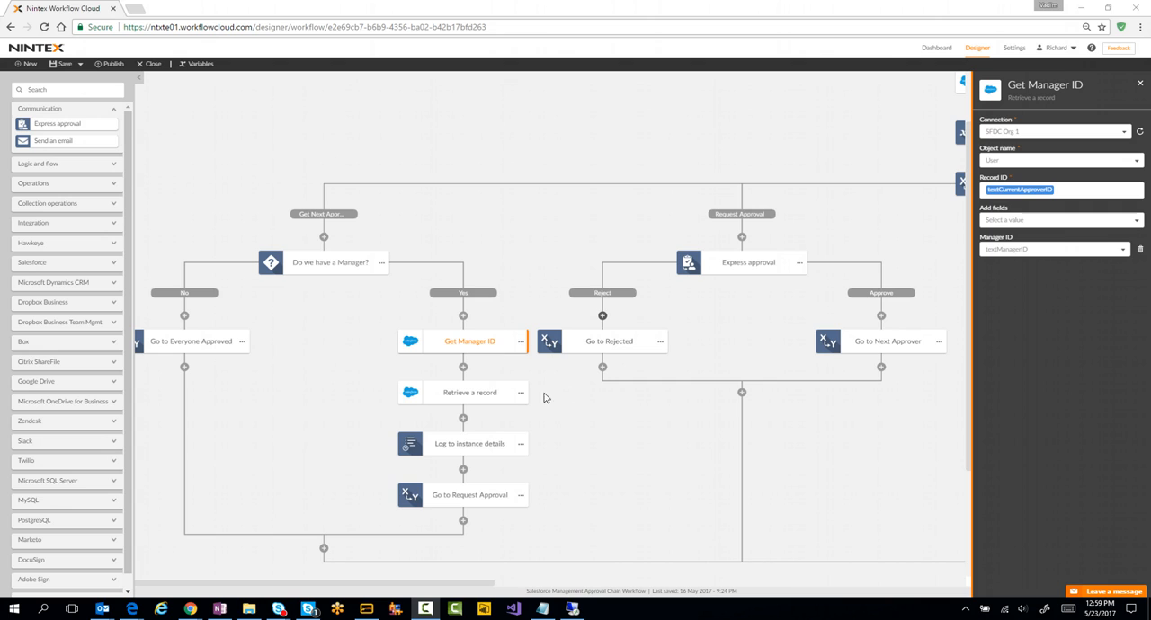
{"action": "left_click", "coordinate": [472, 396]}
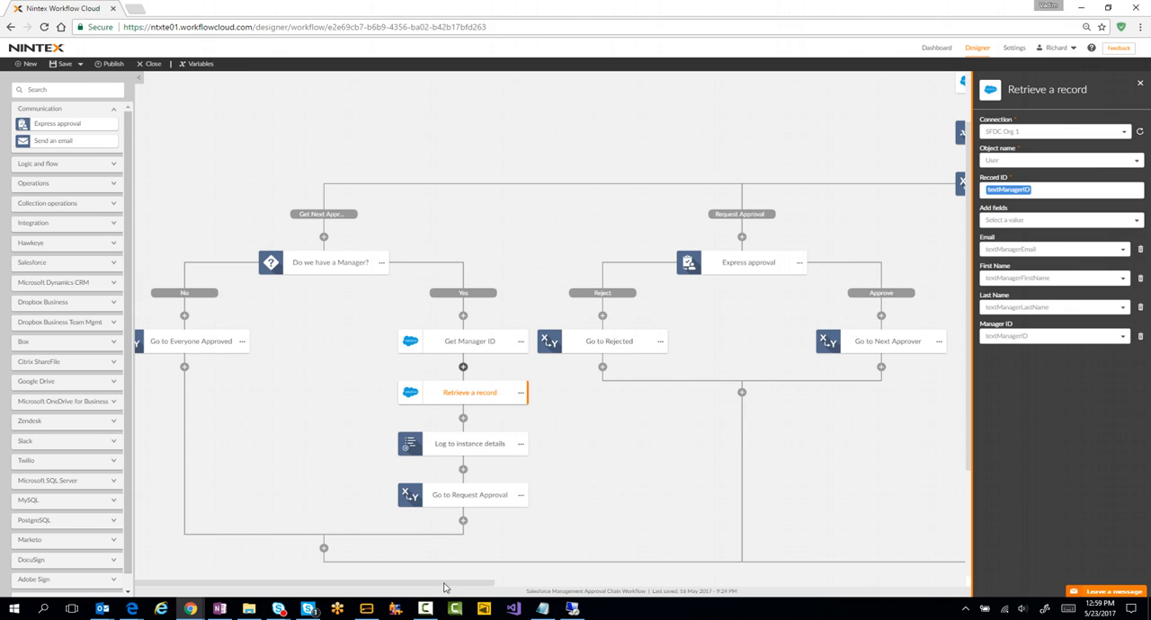
Step: Examine the Express approval settings in the Request Approval branch and the email action in the Rejected branch
{"action": "left_click_drag", "start_coordinate": [443, 587], "coordinate": [528, 580]}
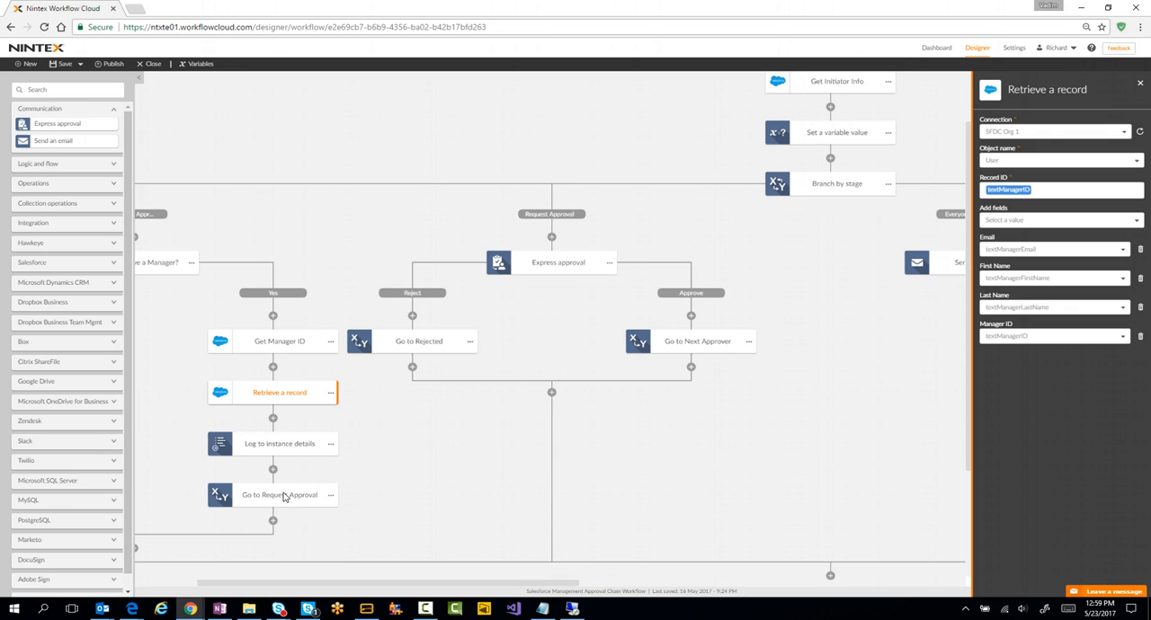
{"action": "left_click", "coordinate": [552, 266]}
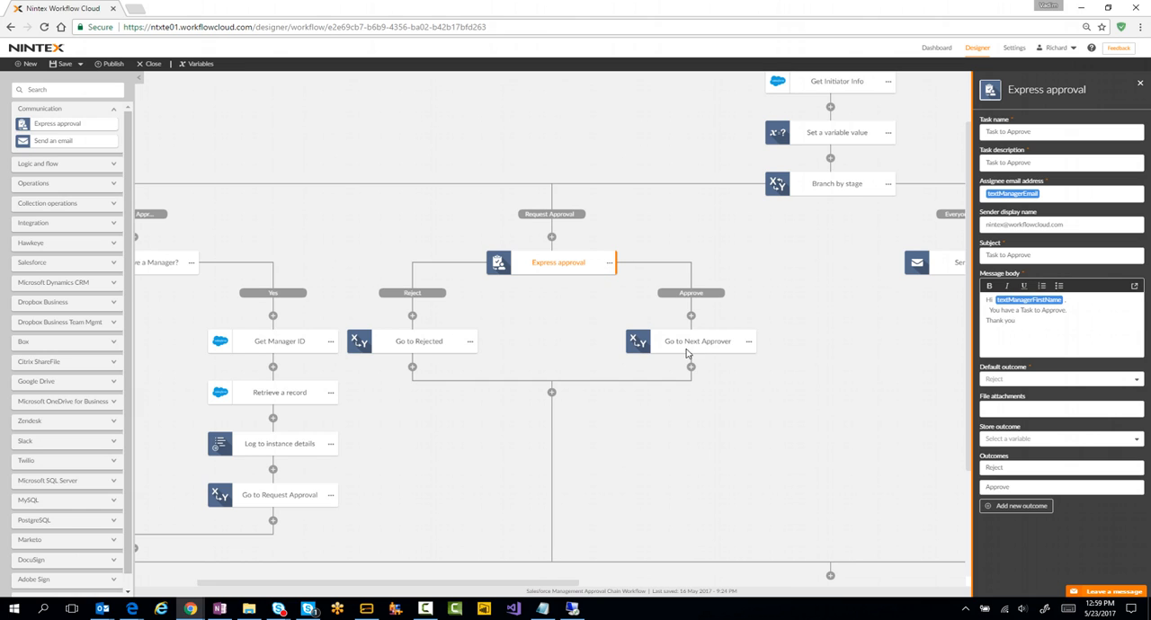
{"action": "left_click_drag", "start_coordinate": [483, 590], "coordinate": [403, 593]}
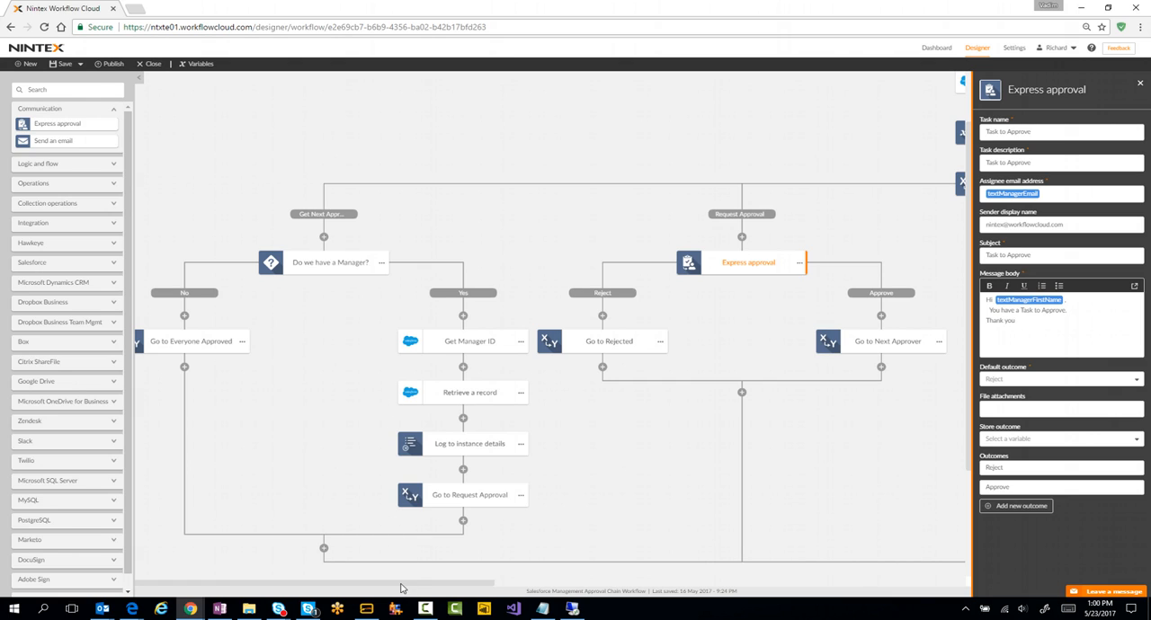
{"action": "left_click_drag", "start_coordinate": [401, 584], "coordinate": [473, 585]}
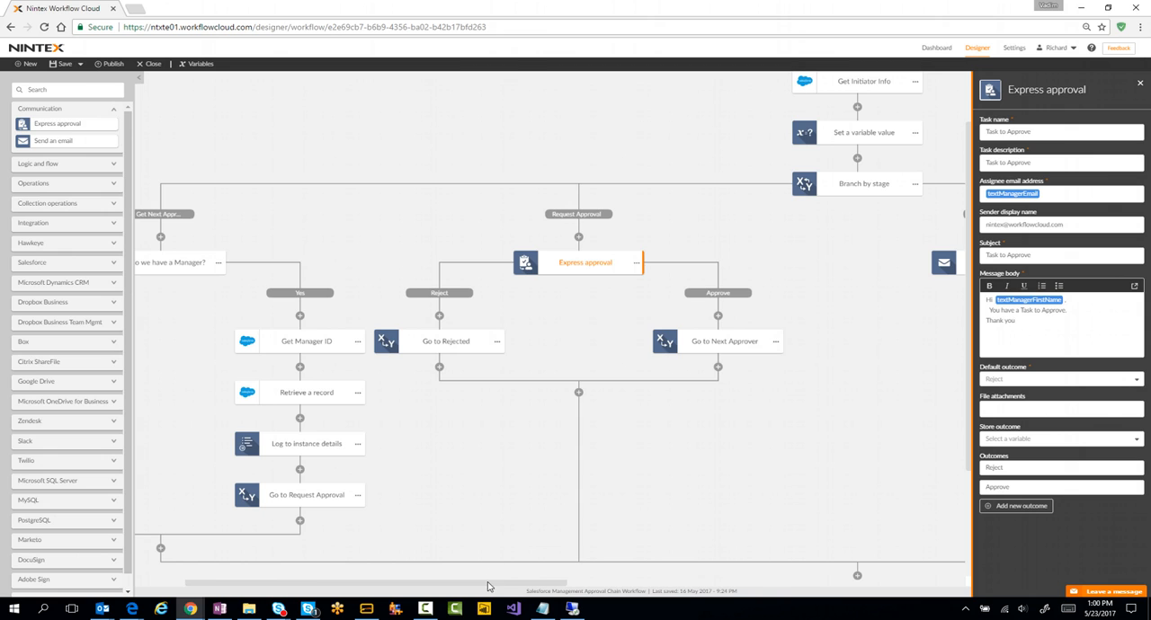
{"action": "left_click_drag", "start_coordinate": [487, 586], "coordinate": [653, 575]}
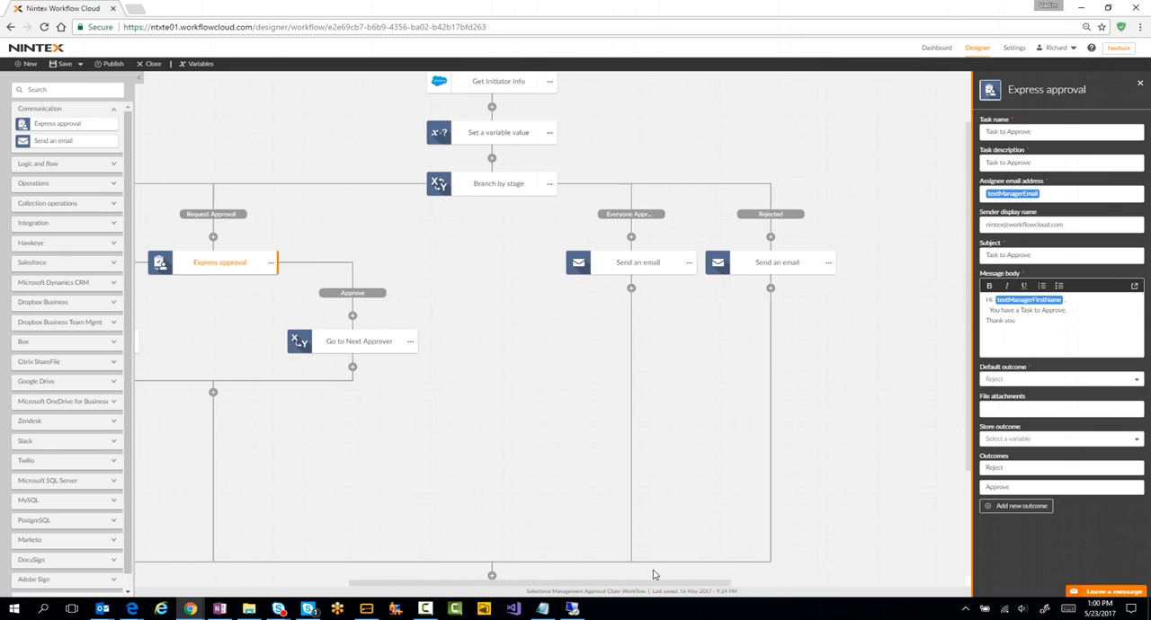
{"action": "left_click", "coordinate": [762, 266]}
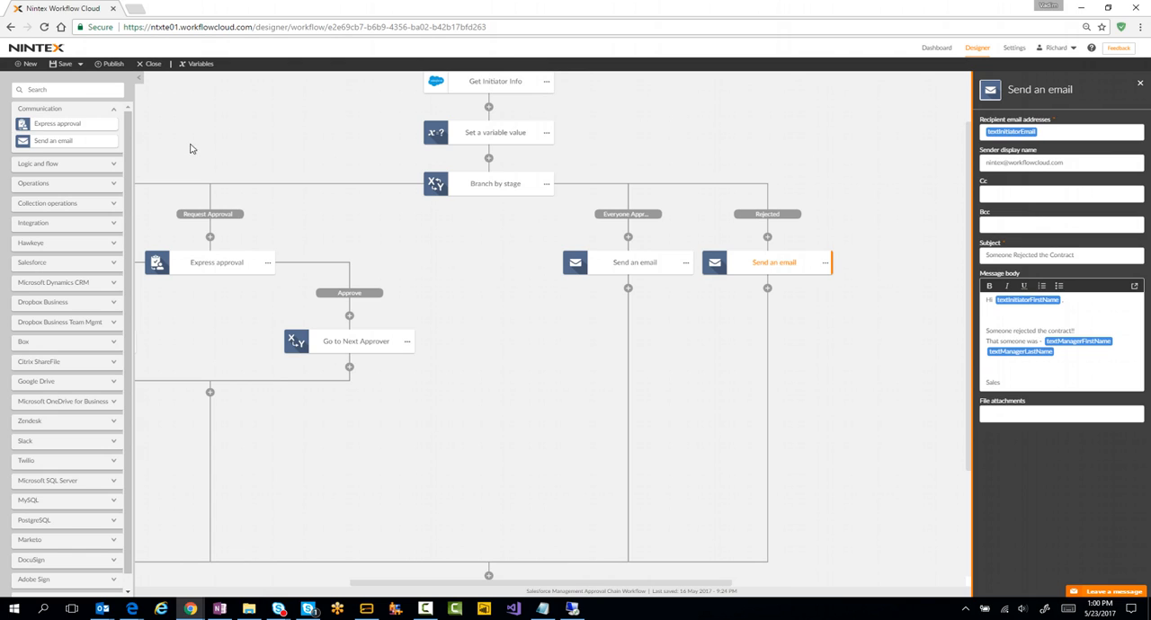
Step: Find the Change stage action and add one below the email action in both the Everyone Approved and Rejected branches
{"action": "left_click", "coordinate": [55, 90]}
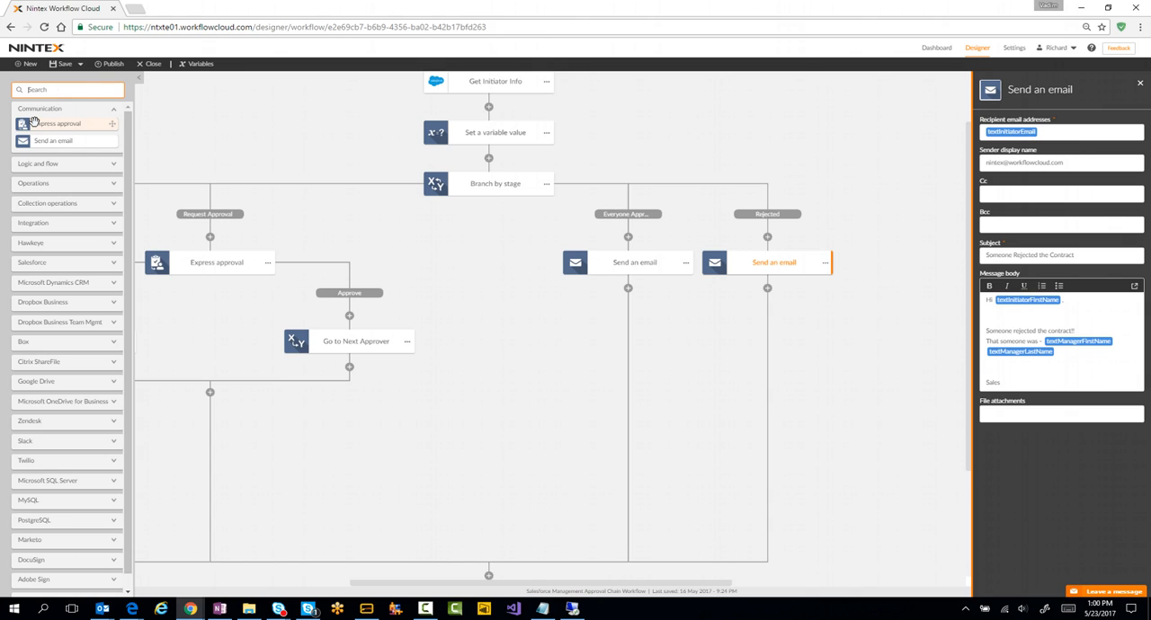
{"action": "type", "text": "stag"}
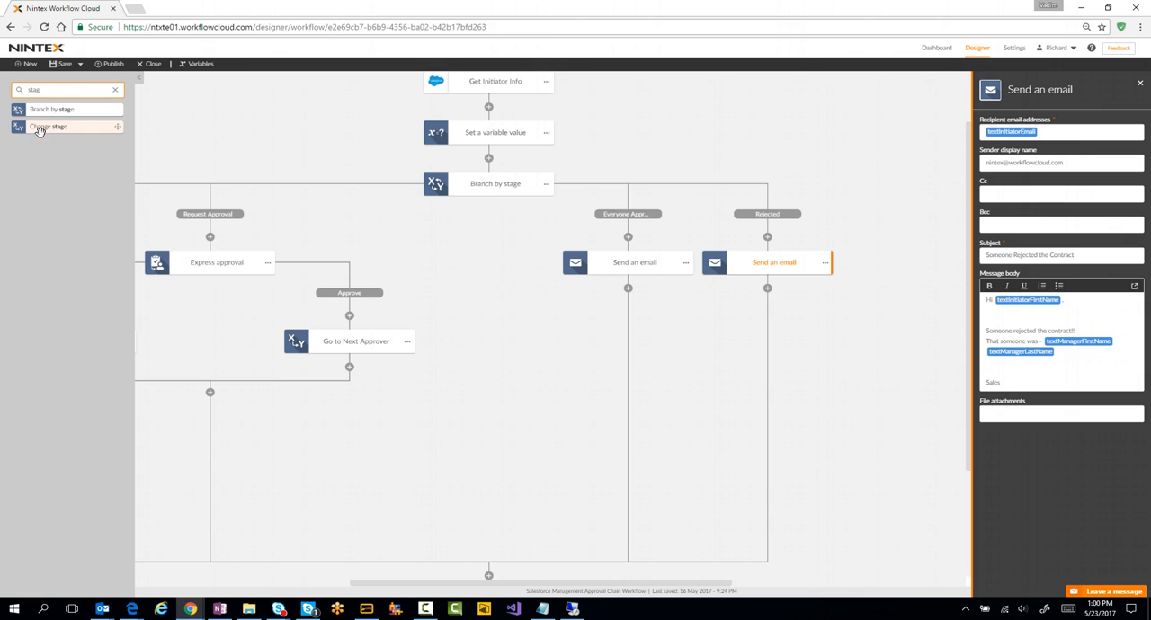
{"action": "left_click_drag", "start_coordinate": [56, 129], "coordinate": [628, 288]}
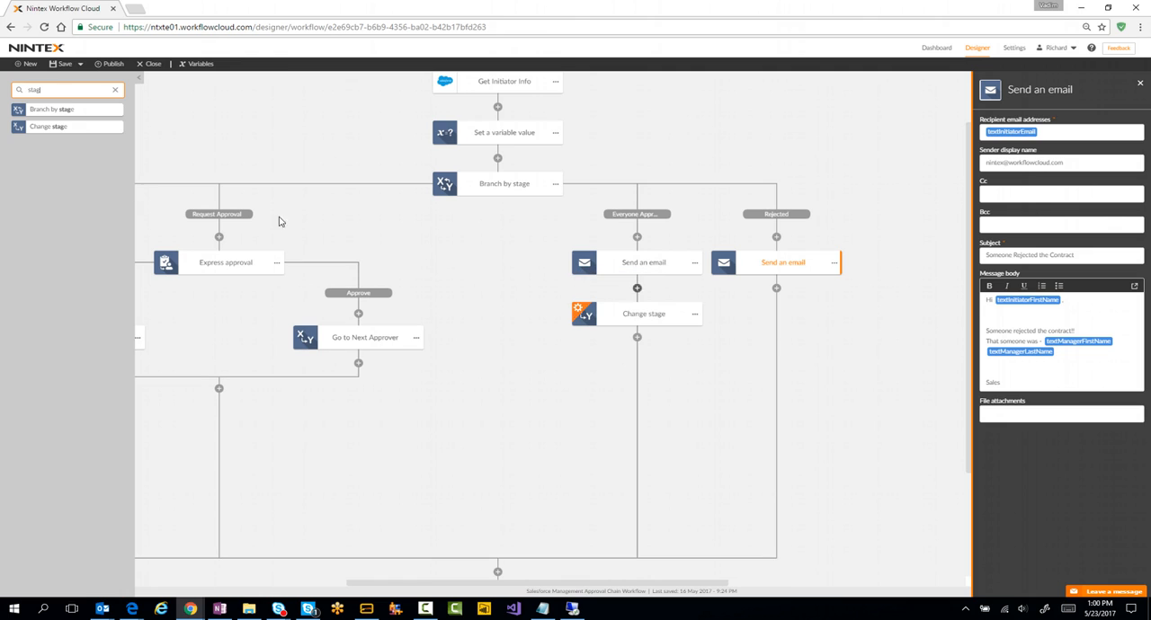
{"action": "left_click_drag", "start_coordinate": [31, 127], "coordinate": [788, 288]}
Step: Set the next stage to Exit in the Change stage actions of the Everyone Approved and Rejected branches
{"action": "left_click", "coordinate": [677, 322]}
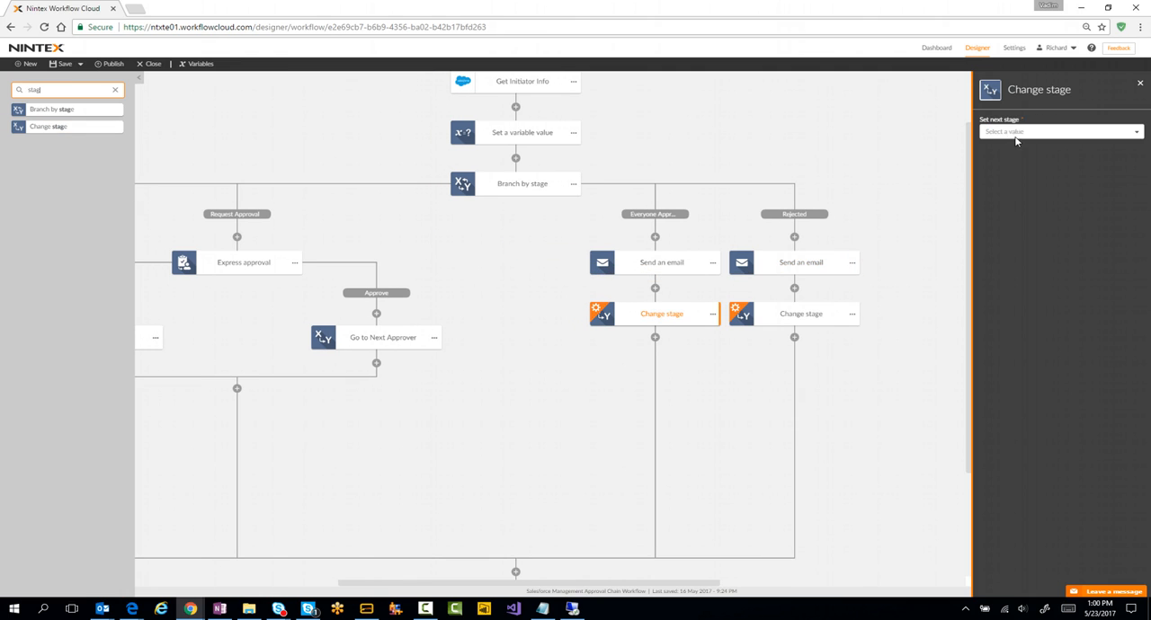
{"action": "left_click", "coordinate": [1016, 134]}
{"action": "left_click", "coordinate": [1018, 211]}
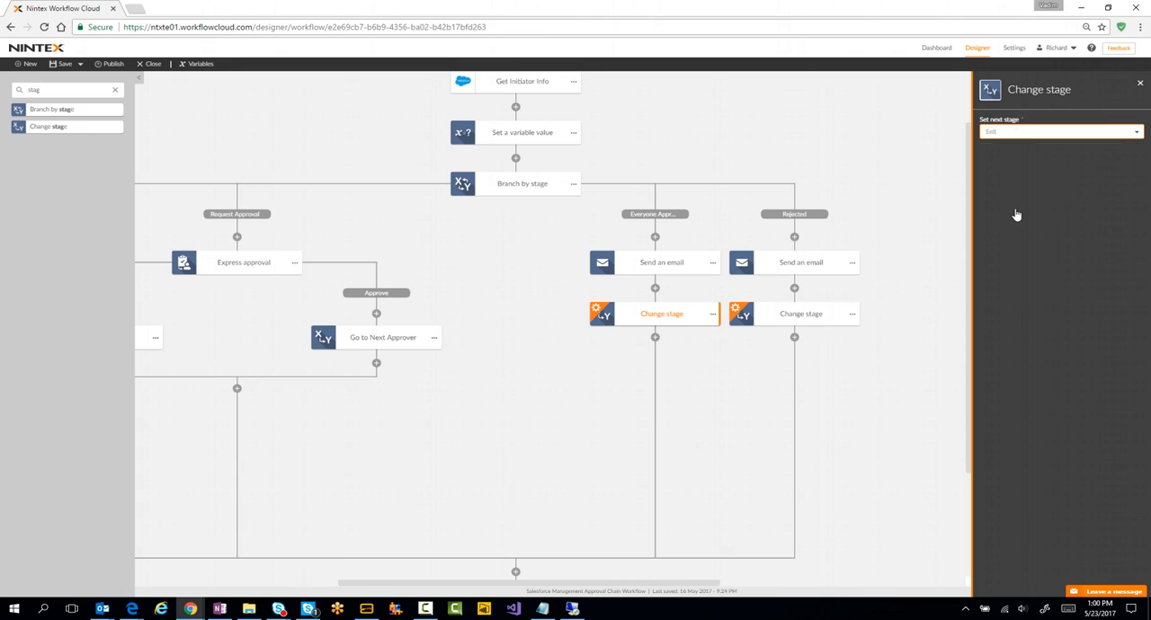
{"action": "left_click", "coordinate": [789, 315]}
{"action": "left_click", "coordinate": [996, 133]}
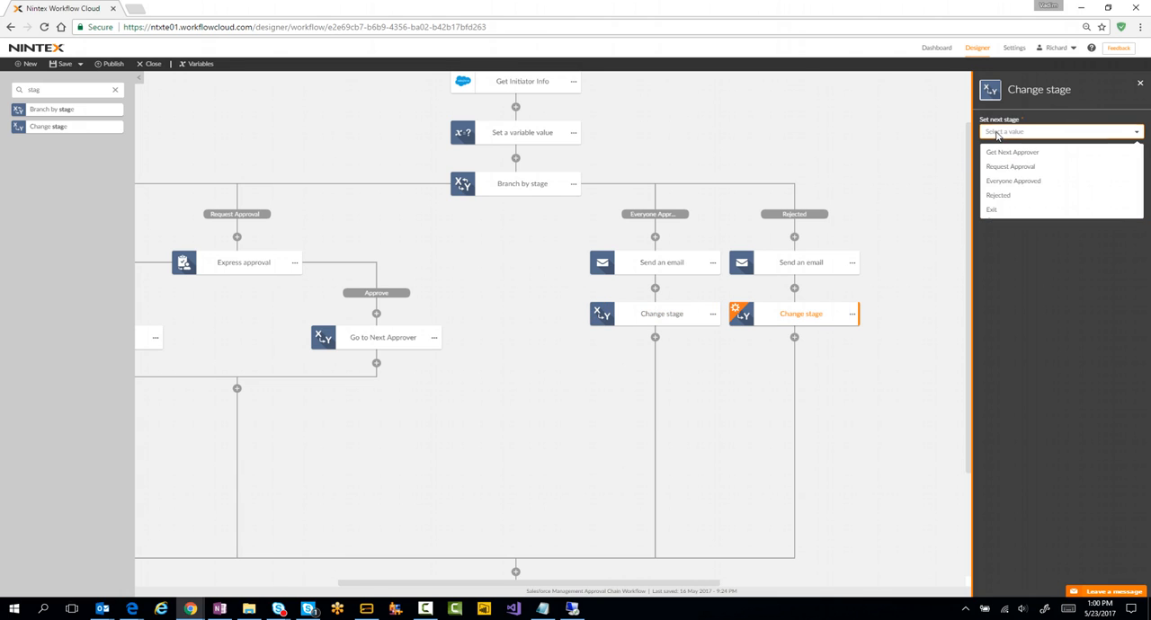
{"action": "left_click", "coordinate": [1003, 210]}
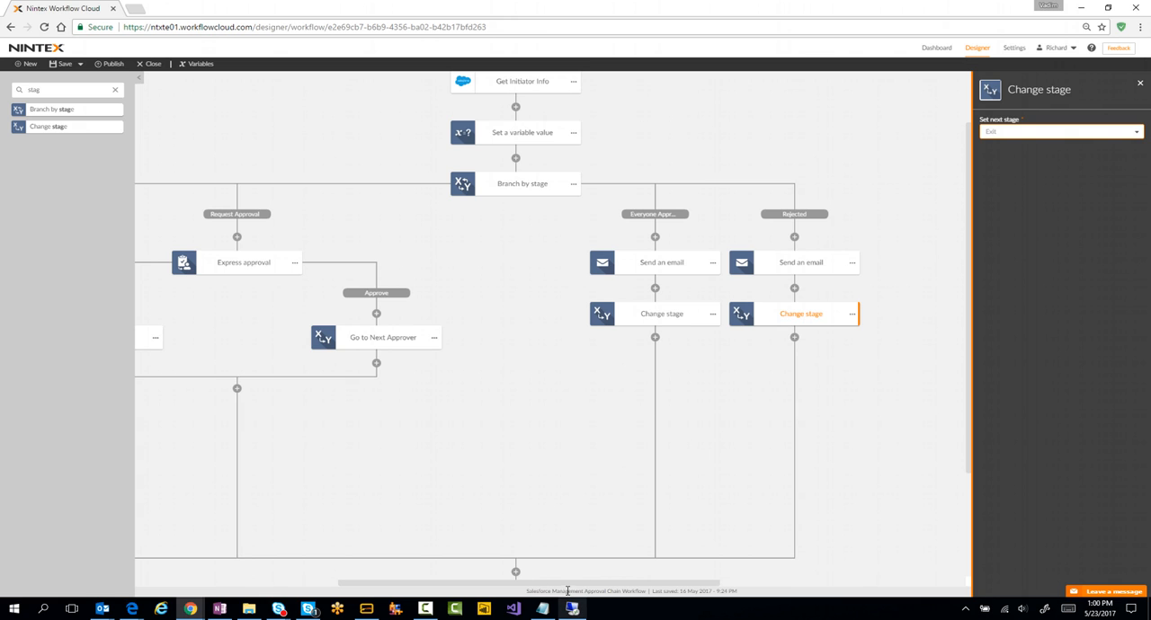
Step: Review the recipient, subject and message of the email action in the Everyone Approved branch
{"action": "left_click_drag", "start_coordinate": [540, 583], "coordinate": [335, 579]}
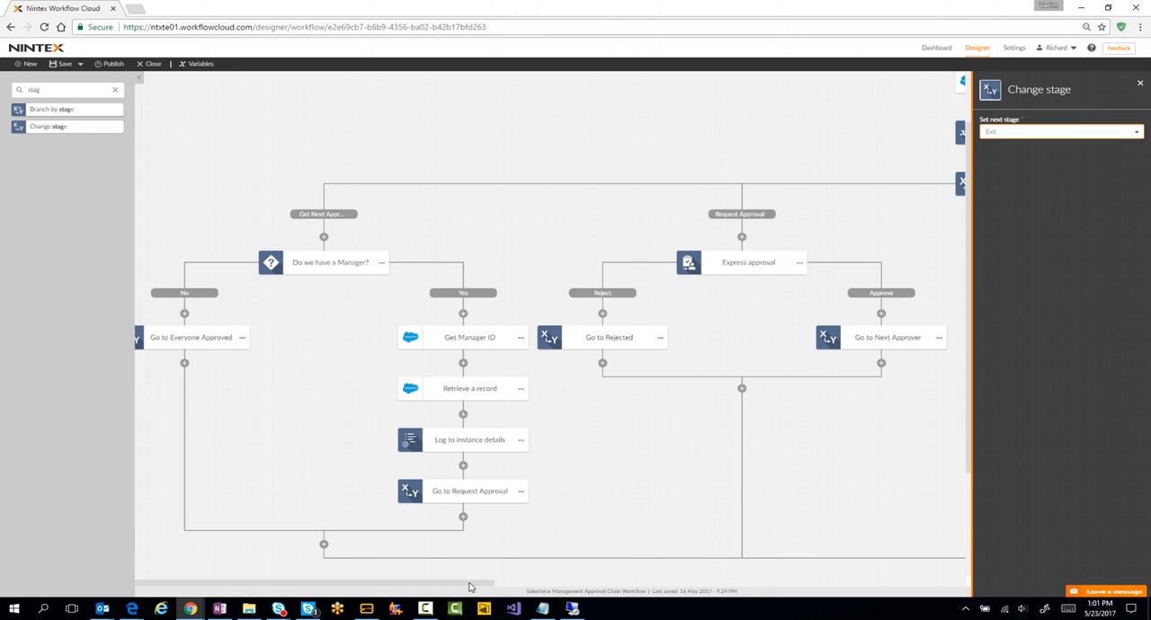
{"action": "left_click_drag", "start_coordinate": [469, 586], "coordinate": [683, 504]}
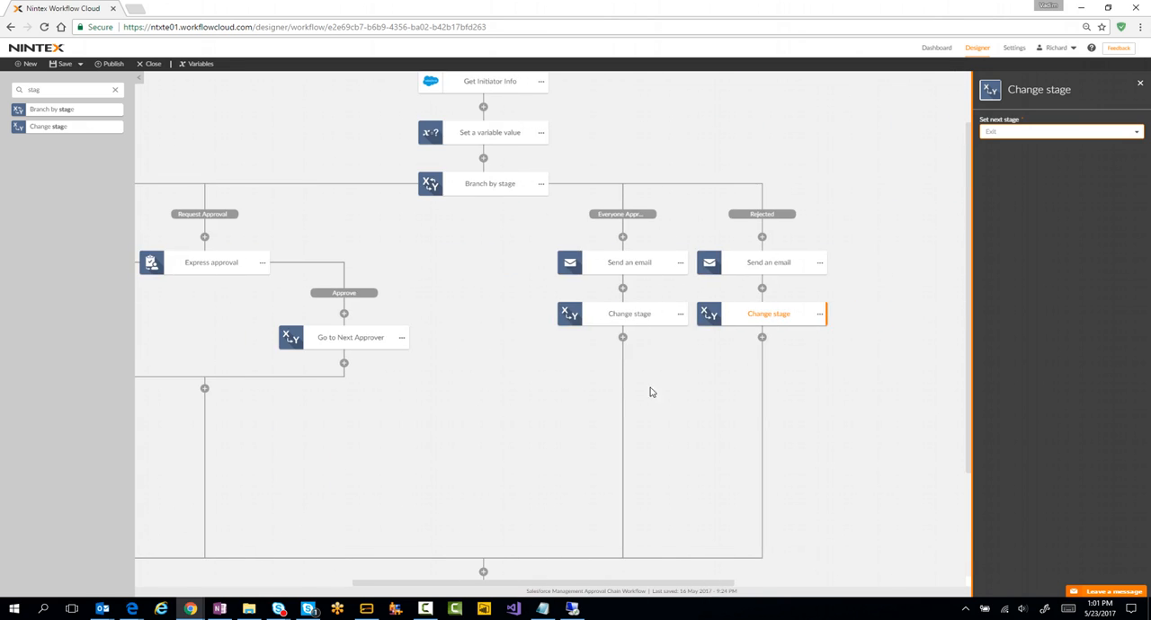
{"action": "left_click", "coordinate": [640, 270]}
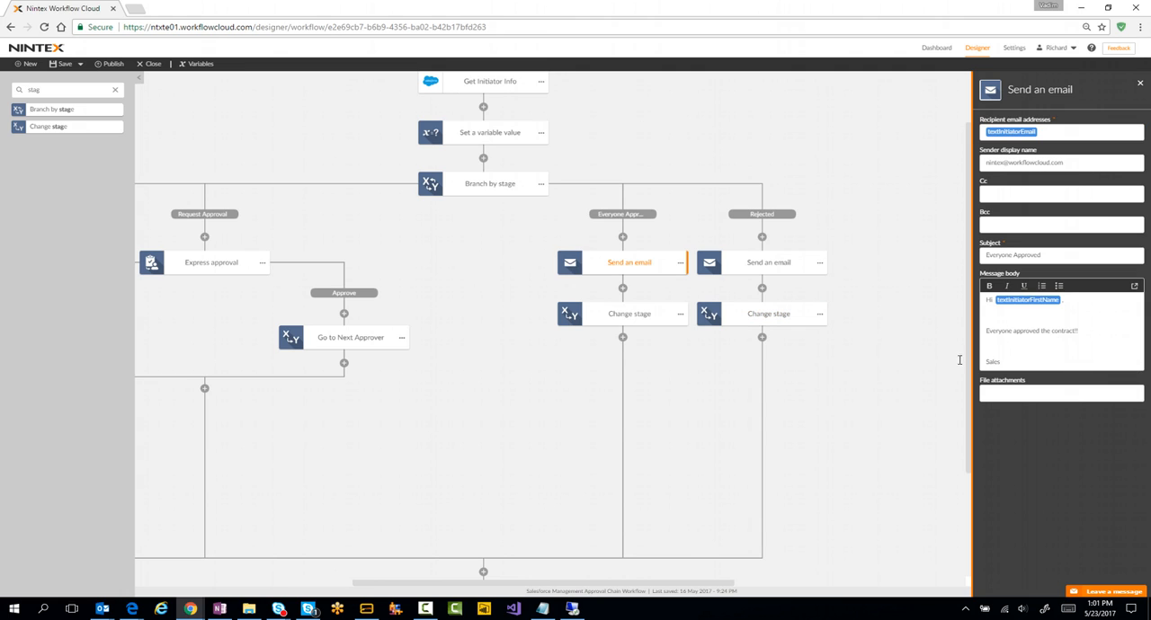
Step: Recheck the Get Initiator Info fields and variables, and look over the Get Next Approver and Request Approval branches
{"action": "left_click_drag", "start_coordinate": [511, 584], "coordinate": [410, 585]}
{"action": "scroll", "coordinate": [752, 260], "scroll_direction": "up", "scroll_amount": 1}
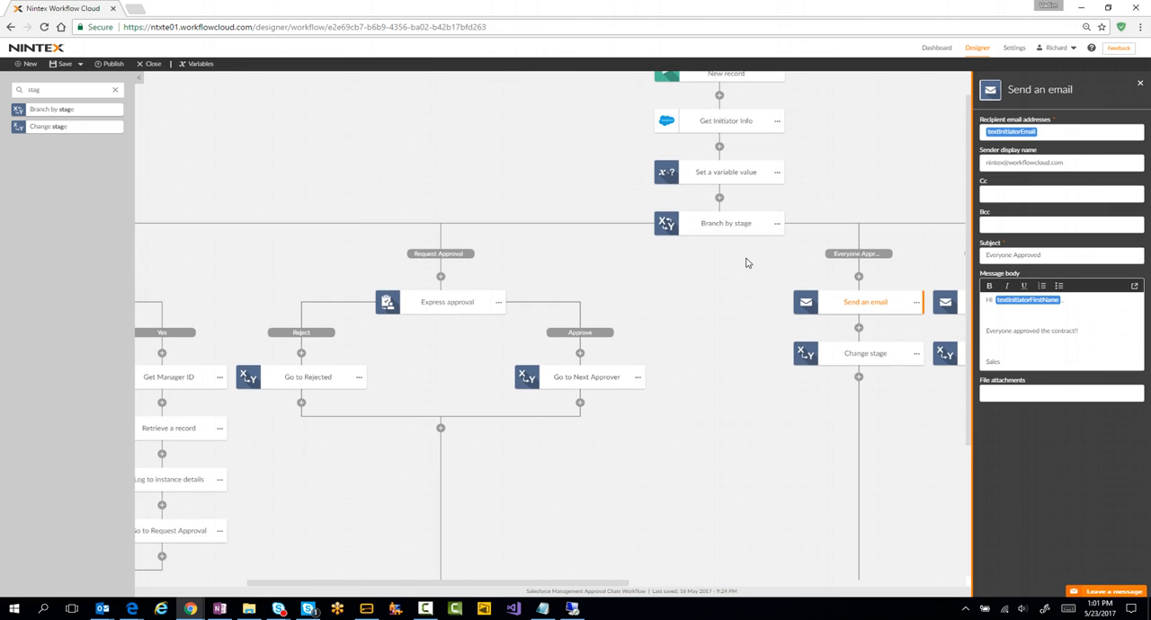
{"action": "scroll", "coordinate": [745, 263], "scroll_direction": "up", "scroll_amount": 1}
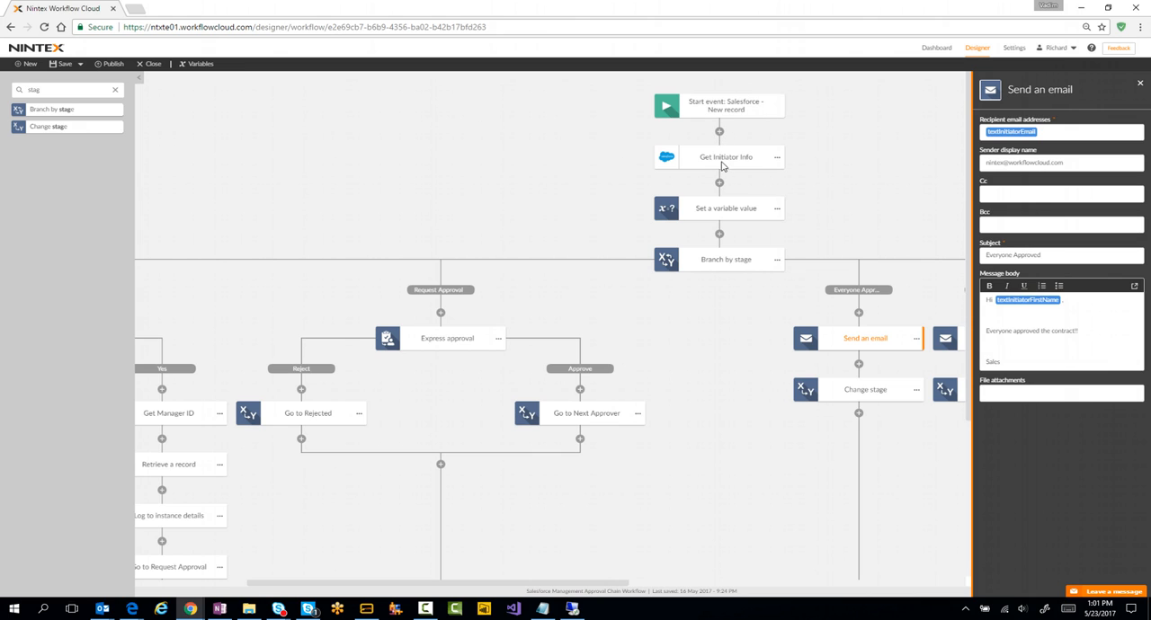
{"action": "left_click_drag", "start_coordinate": [621, 589], "coordinate": [602, 589]}
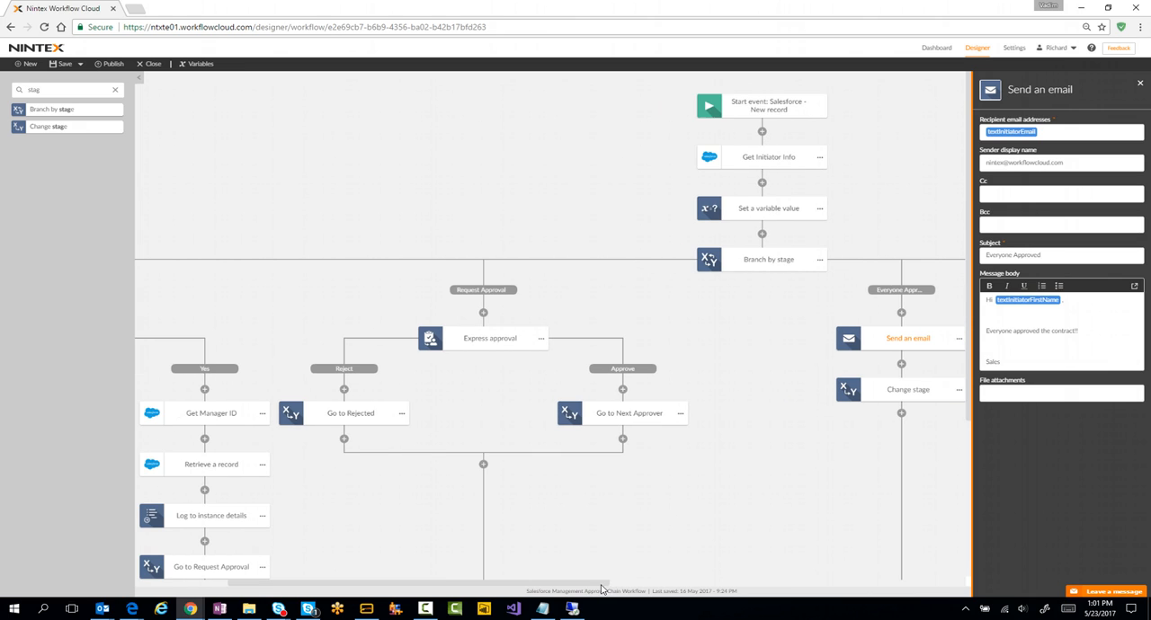
{"action": "left_click", "coordinate": [788, 161]}
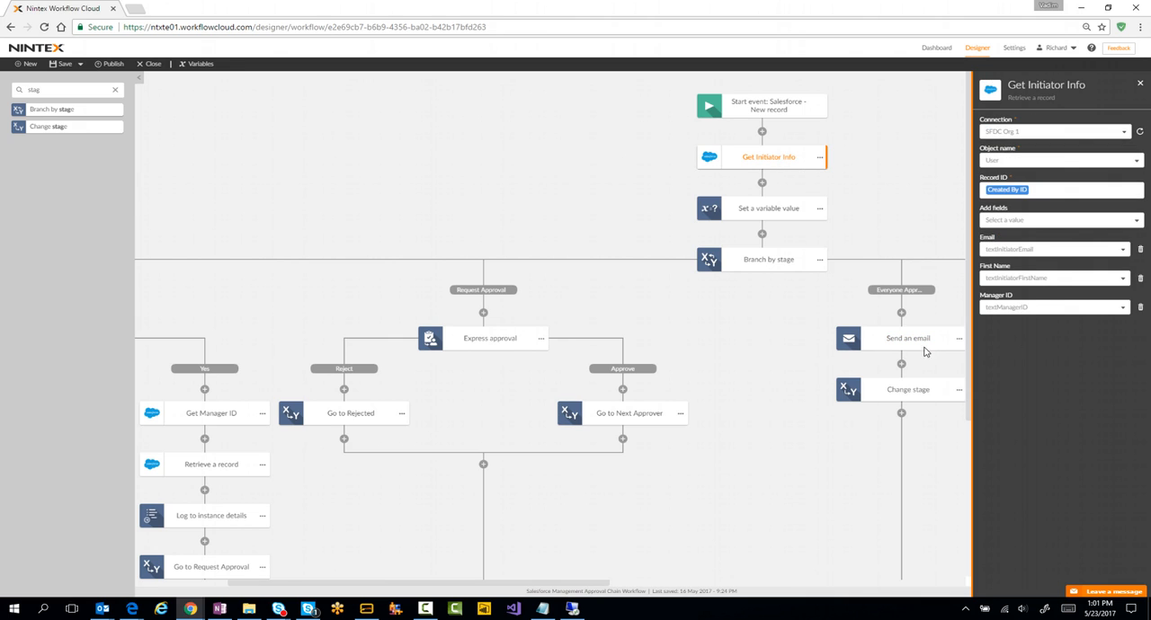
{"action": "left_click_drag", "start_coordinate": [584, 586], "coordinate": [490, 586]}
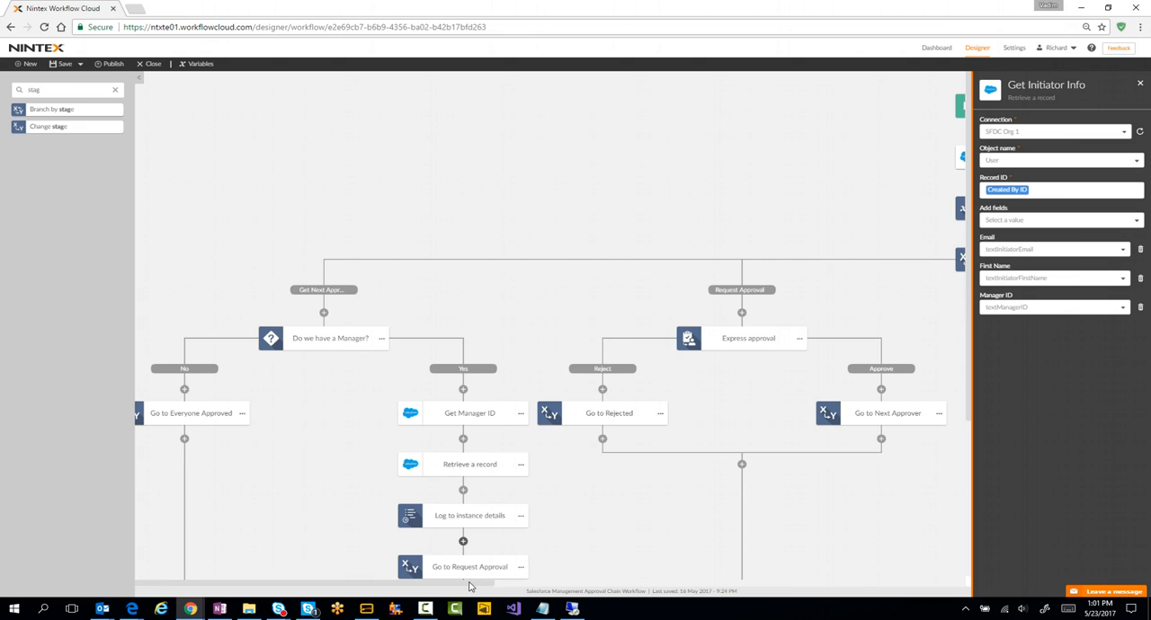
{"action": "left_click_drag", "start_coordinate": [467, 587], "coordinate": [493, 491]}
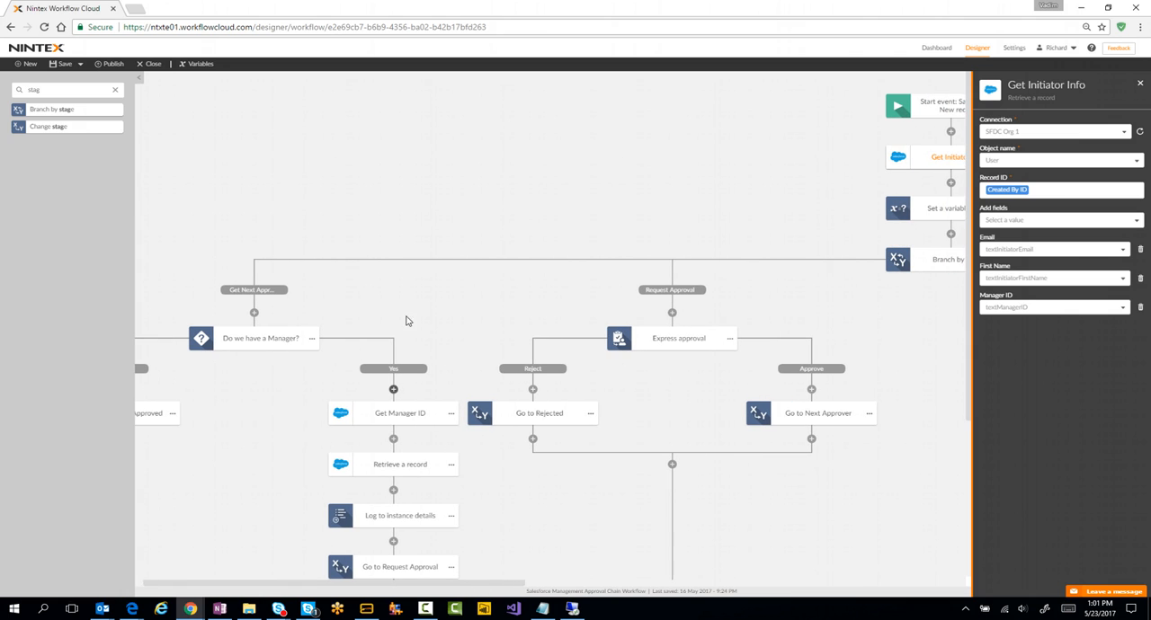